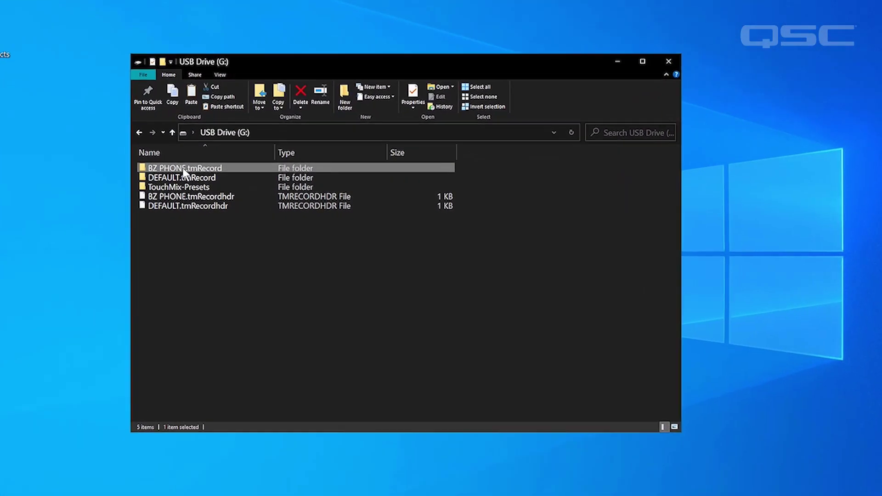
Copy BZPHONE.wav from the BZ PHONE.tmRecord Exports folder onto the desktop
double_click(184, 168)
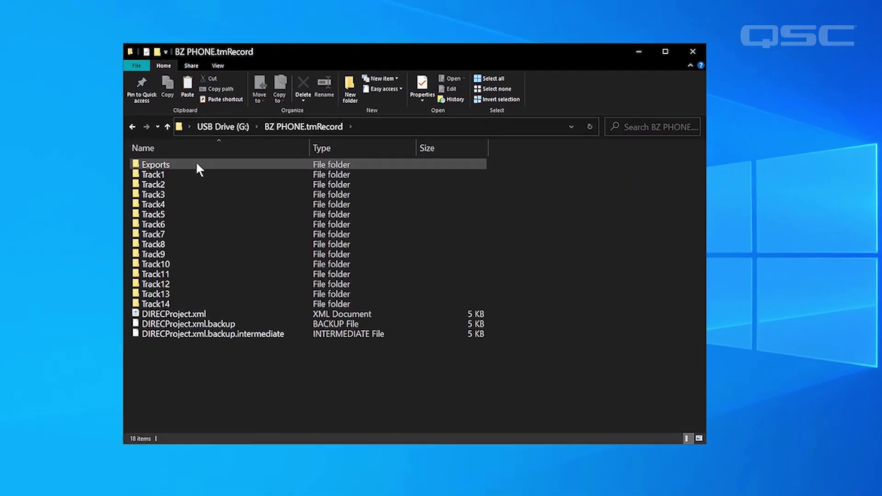
double_click(201, 165)
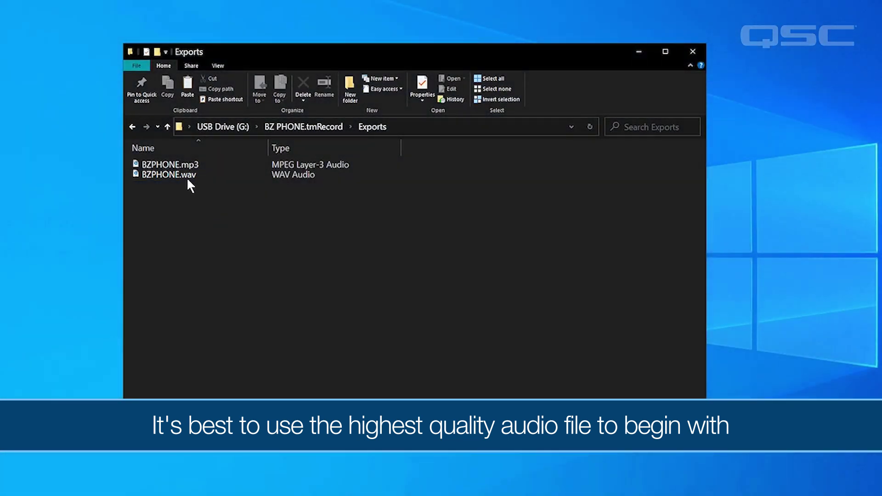
left_click_drag(188, 180, 0, 106)
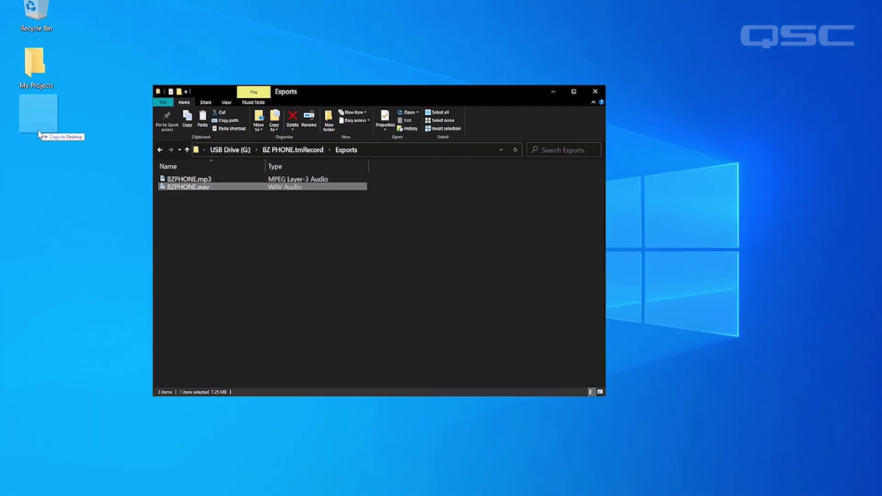
left_click_drag(39, 134, 38, 132)
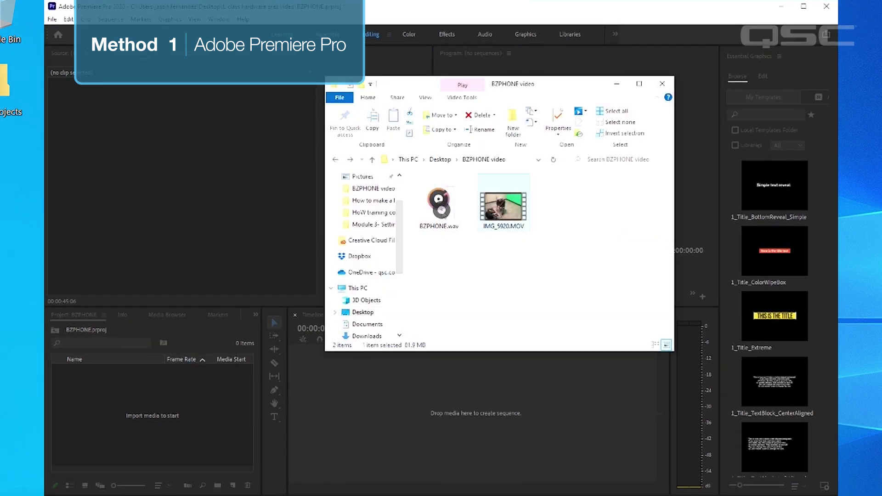
Import IMG_5920.MOV and BZPHONE.wav, build a sequence from the video, and place the WAV on A2
left_click_drag(442, 212, 211, 418)
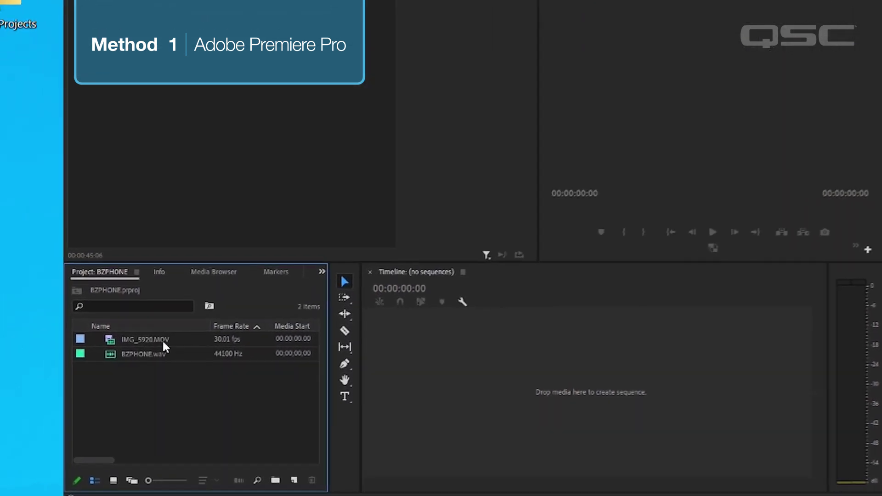
left_click_drag(121, 371, 129, 380)
left_click_drag(397, 363, 397, 360)
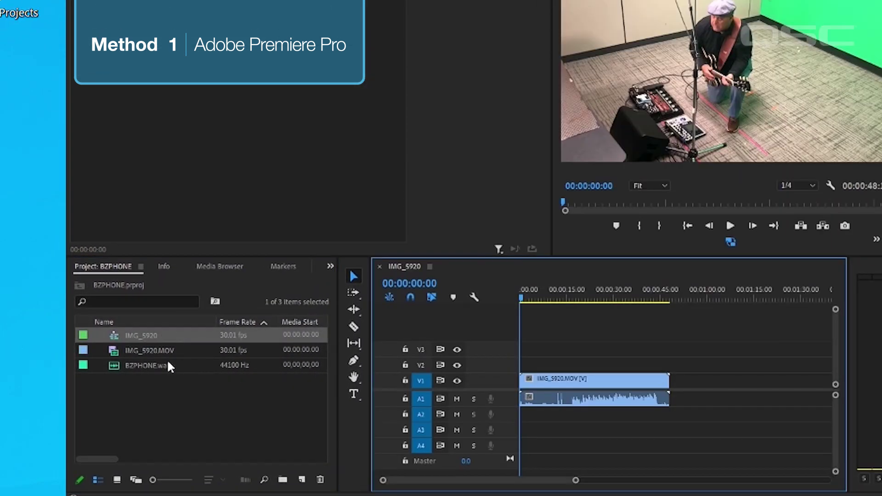
left_click_drag(166, 365, 524, 420)
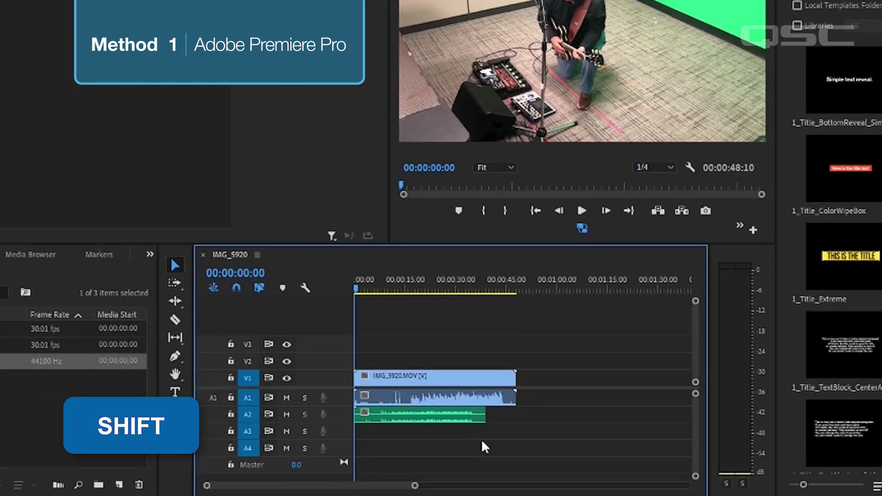
Synchronize the BZPHONE audio clip and the phone video clip by their audio
left_click(448, 415, "shift")
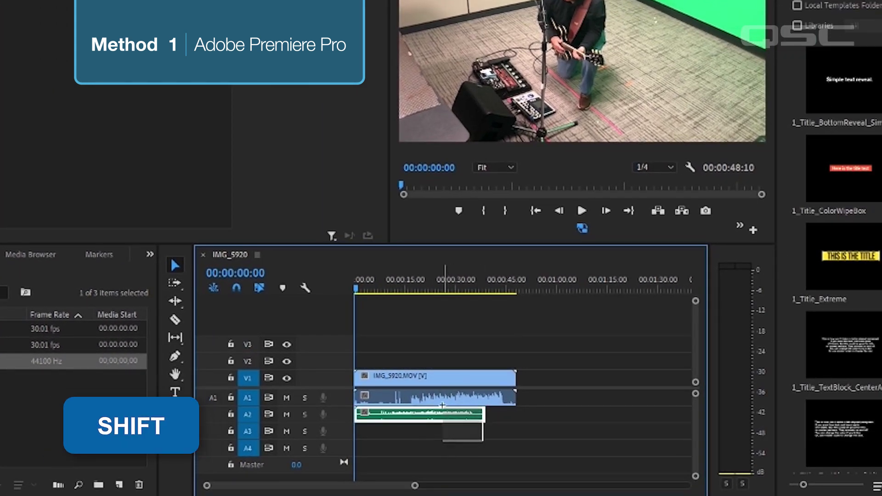
left_click(444, 407, "shift")
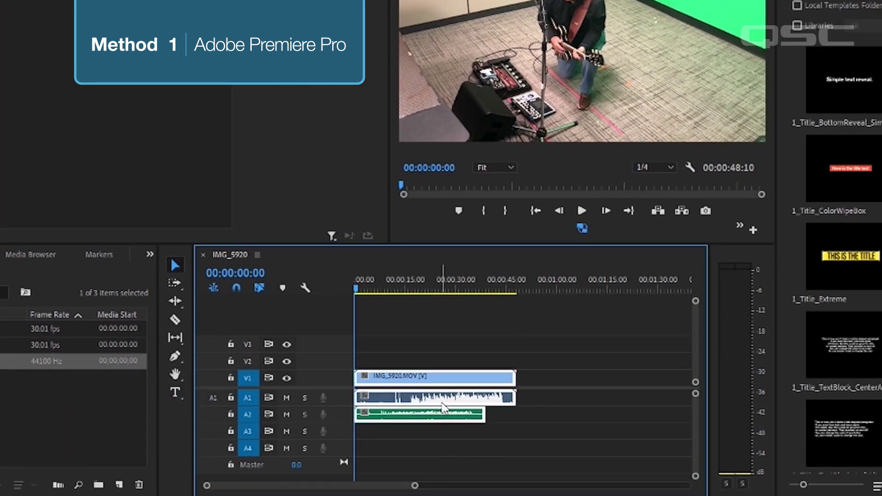
right_click(443, 406)
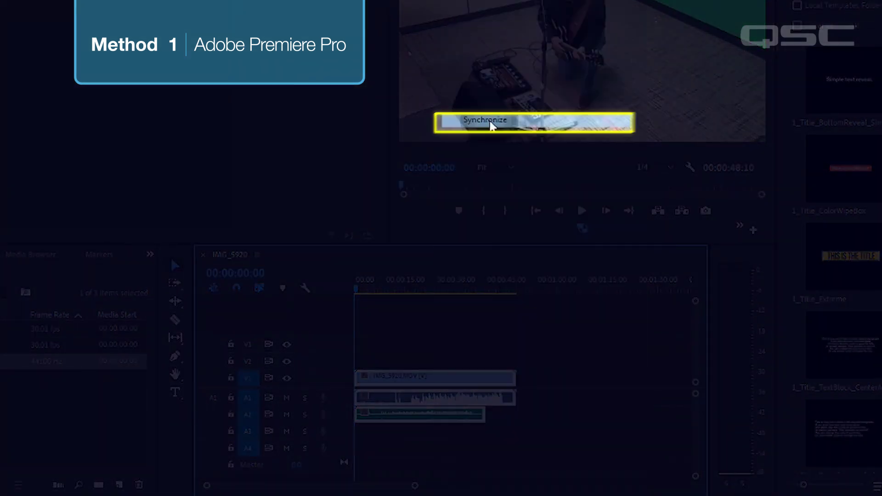
left_click(491, 122)
left_click(315, 207)
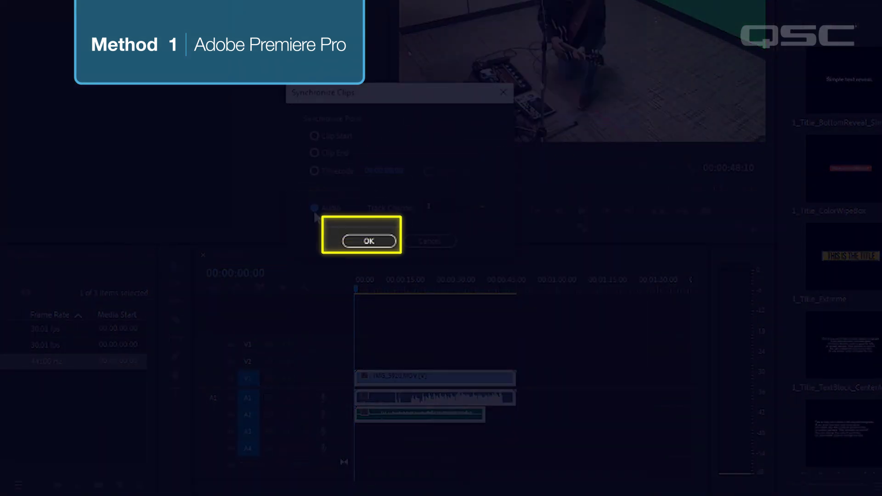
left_click(363, 240)
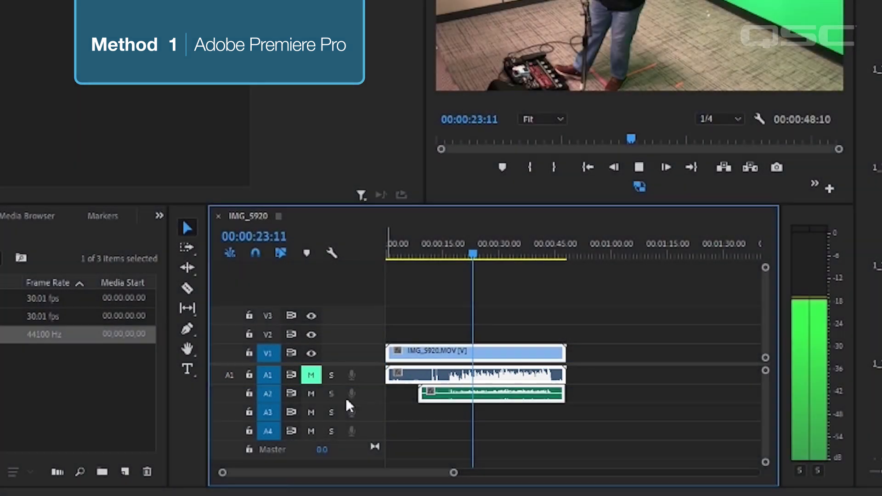
Expand track A2 and mark the sequence in point at 15:18 and out point at 45:06
double_click(345, 398)
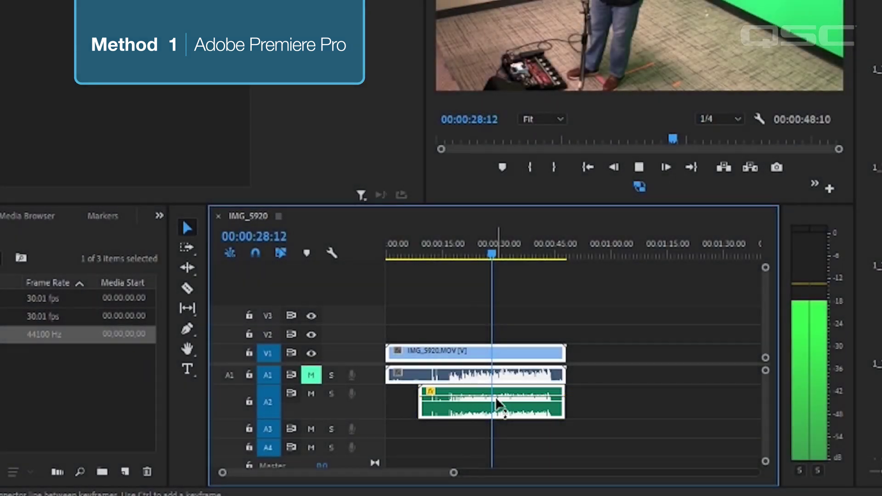
left_click_drag(491, 248, 446, 261)
left_click(530, 166)
left_click_drag(542, 260, 555, 260)
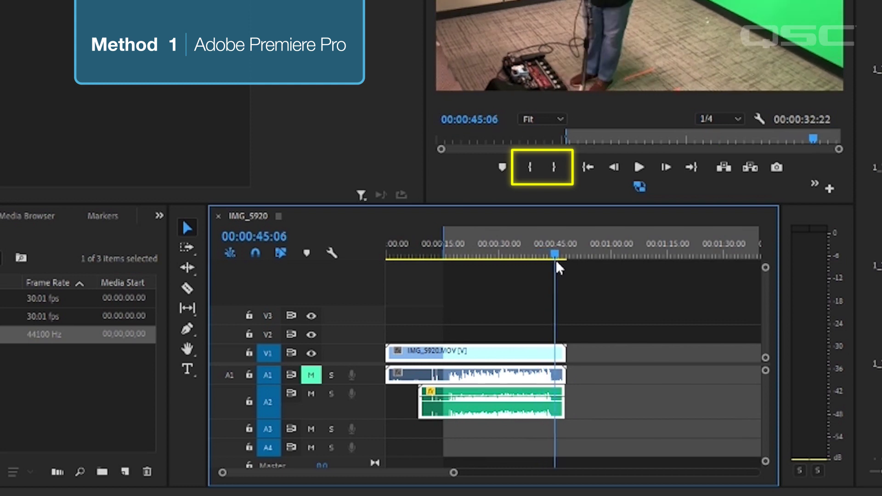
left_click(555, 168)
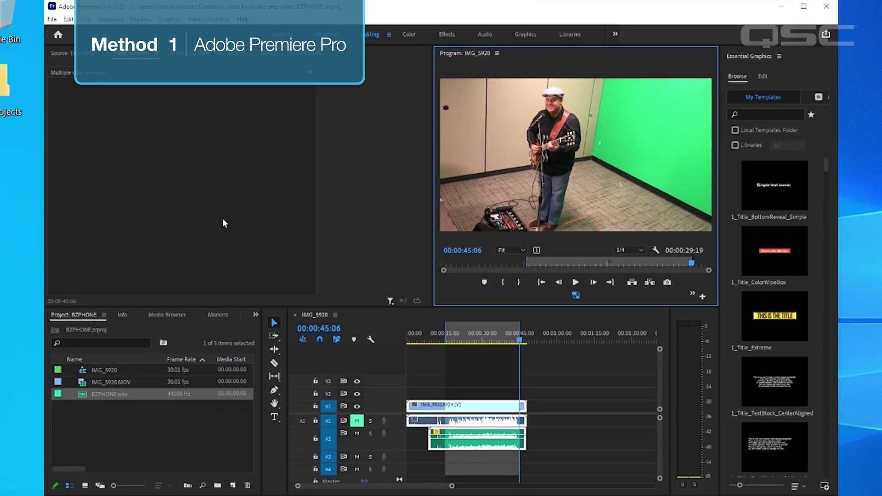
In the media export settings, set the output name to Phone record final
left_click(51, 19)
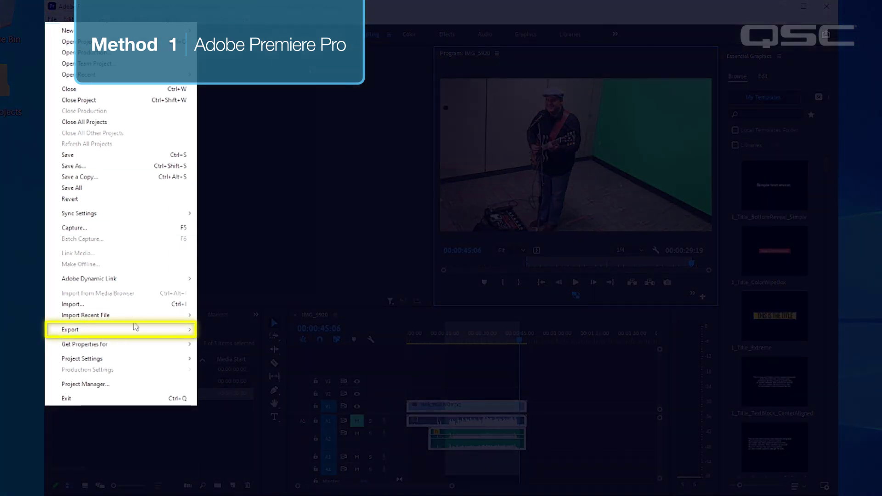
mouse_move(192, 326)
left_click(222, 330)
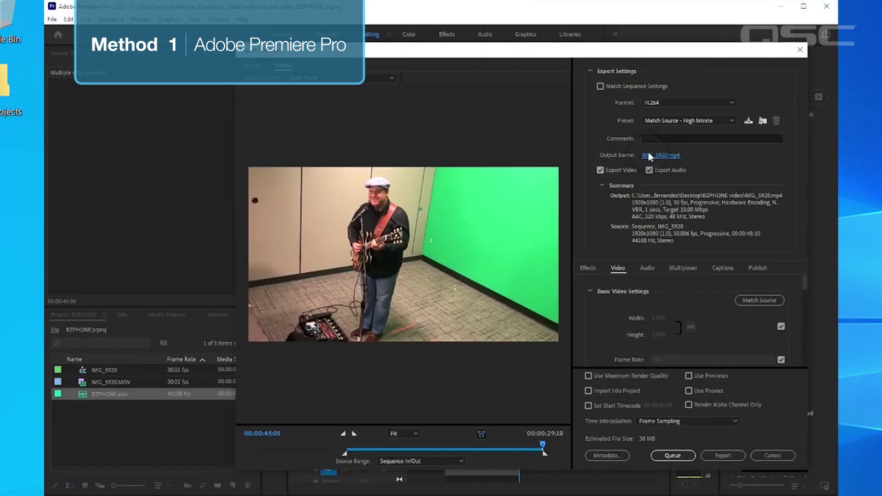
left_click(648, 154)
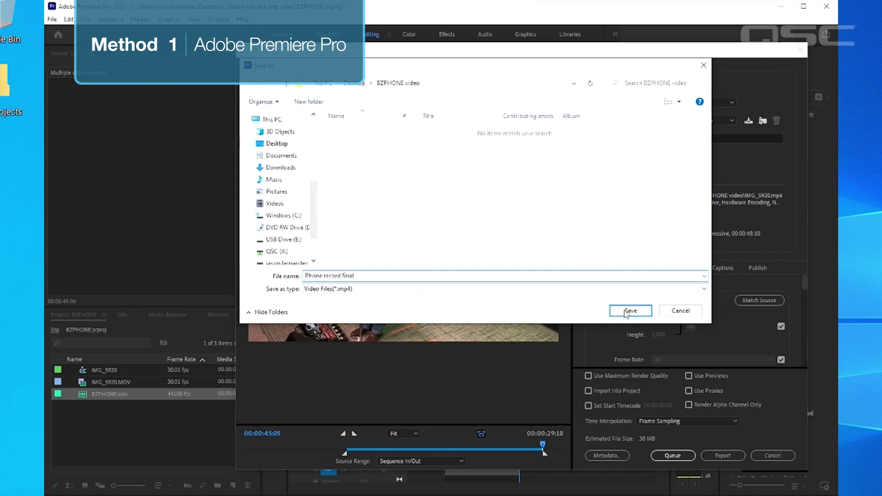
left_click(630, 311)
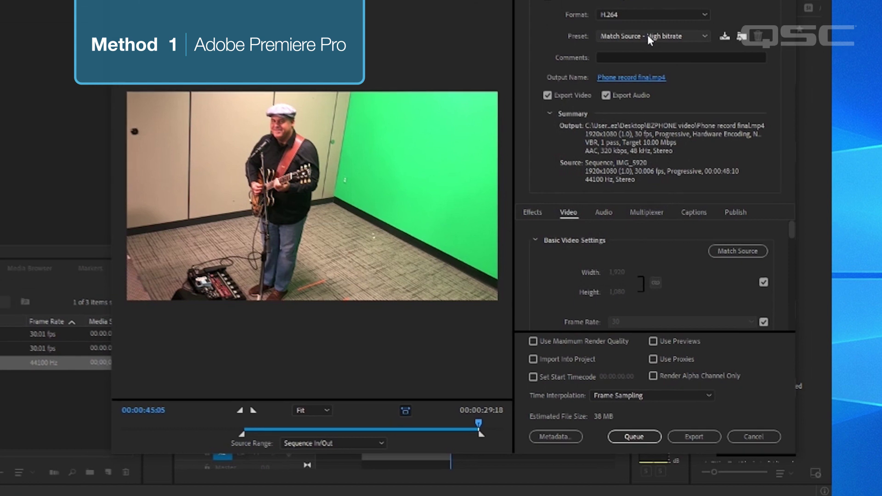
Keep the Match Source - High bitrate preset and start encoding the export
left_click(687, 121)
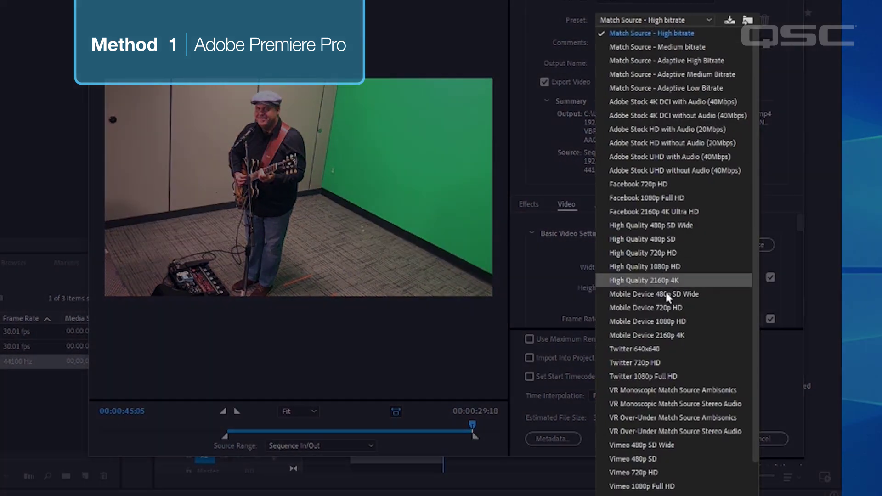
scroll(663, 340, "down", 3)
key("Escape")
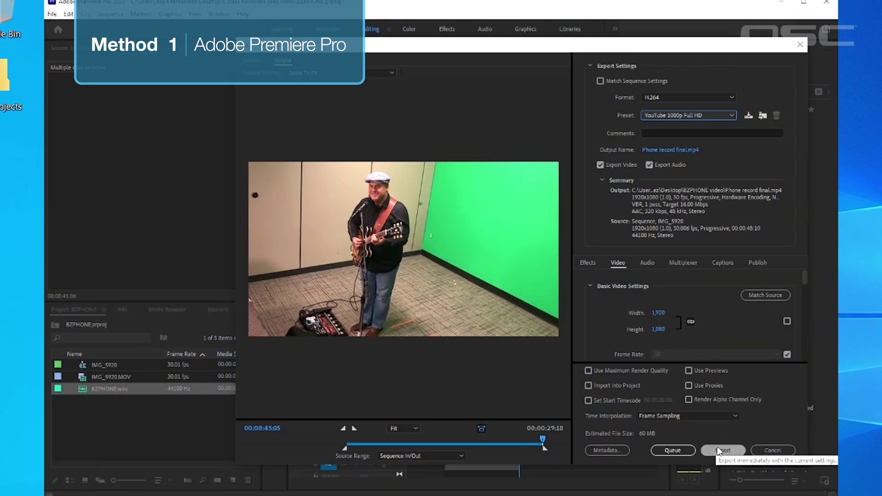
left_click(703, 437)
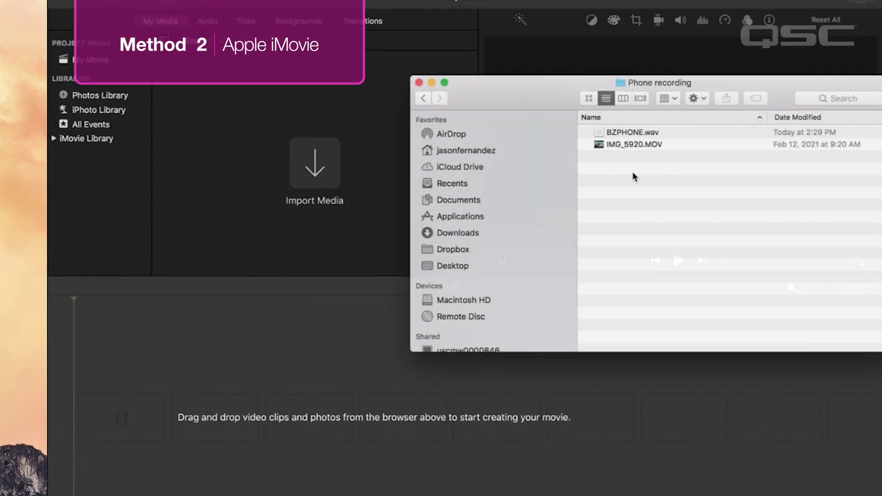
Add IMG_5920.MOV to the movie timeline with BZPHONE.wav placed under it
left_click_drag(622, 145, 210, 430)
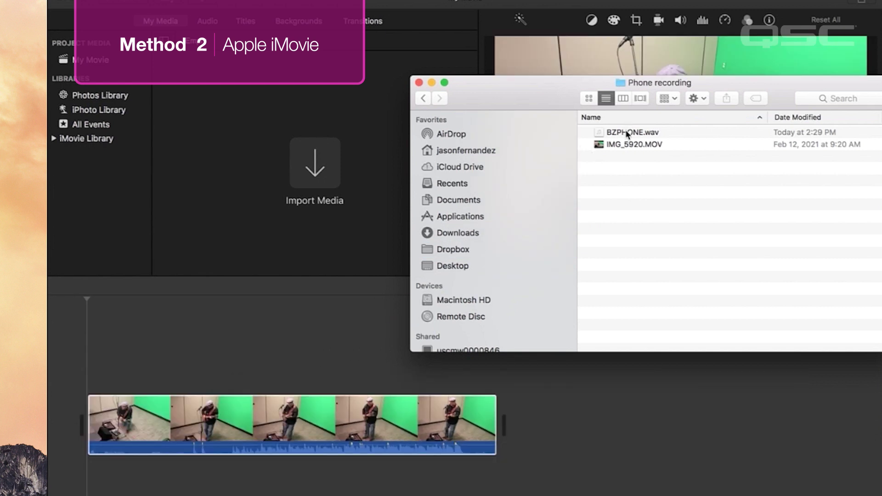
left_click_drag(625, 131, 163, 482)
left_click_drag(180, 444, 189, 435)
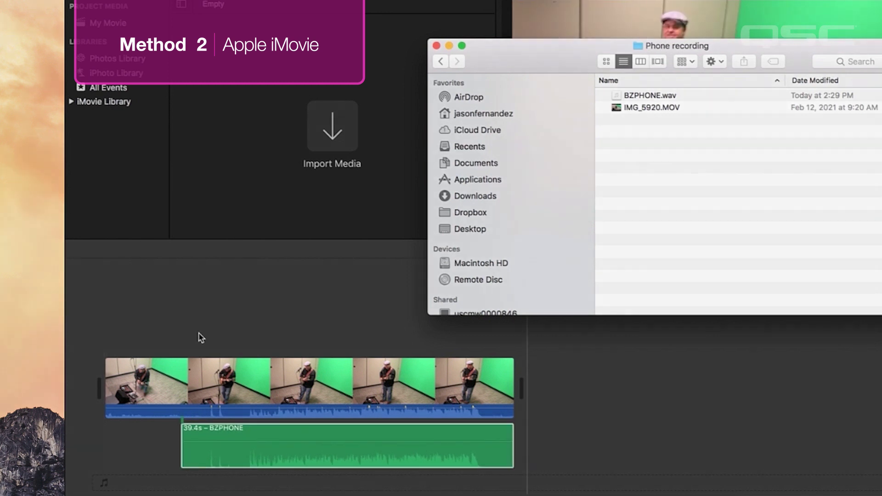
left_click(193, 376)
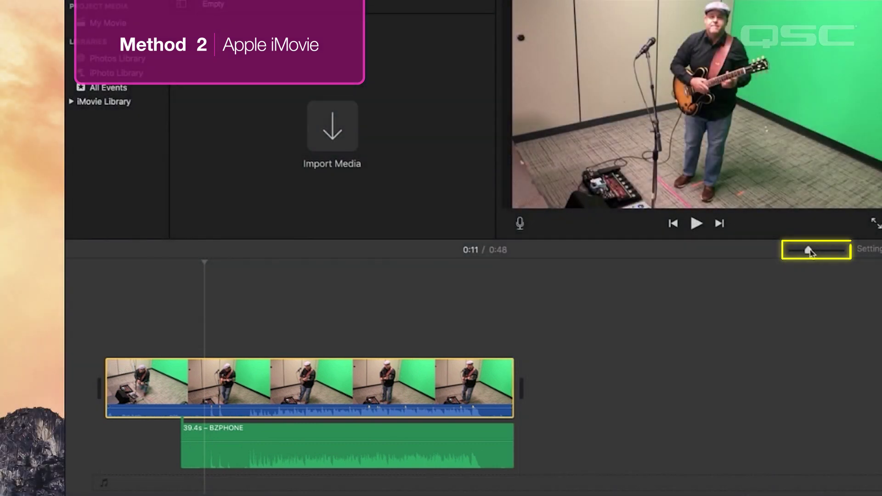
Play back to check the sync and drag the phone clip's volume down to 0%
left_click_drag(809, 252, 833, 250)
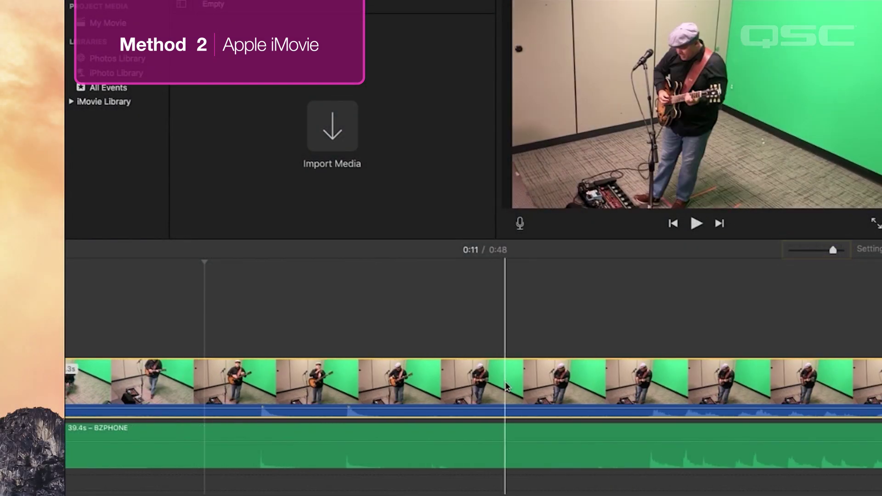
left_click(320, 433)
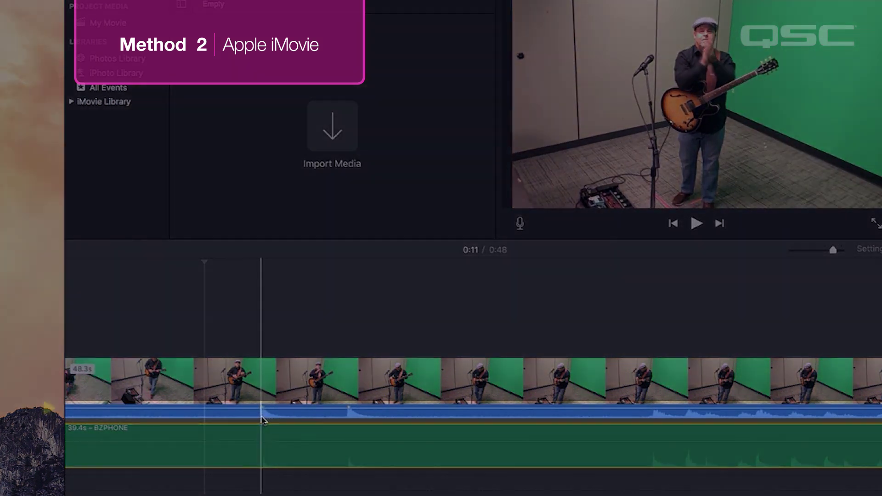
key("space")
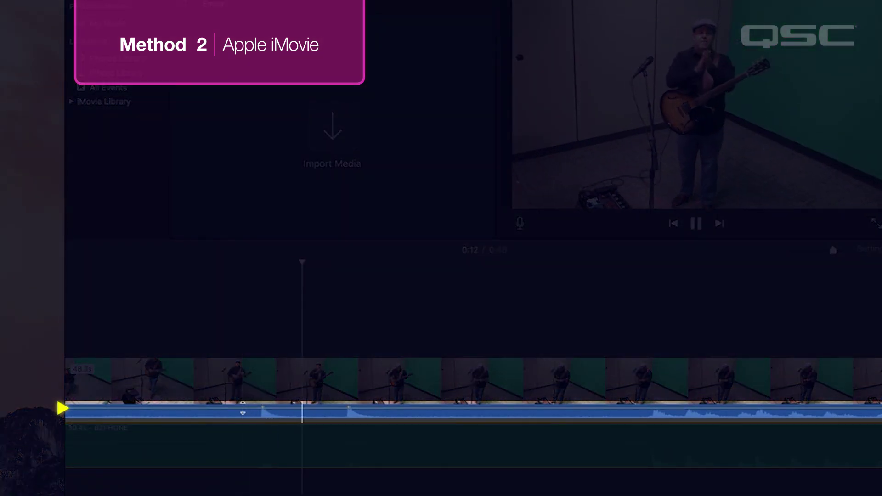
key("space")
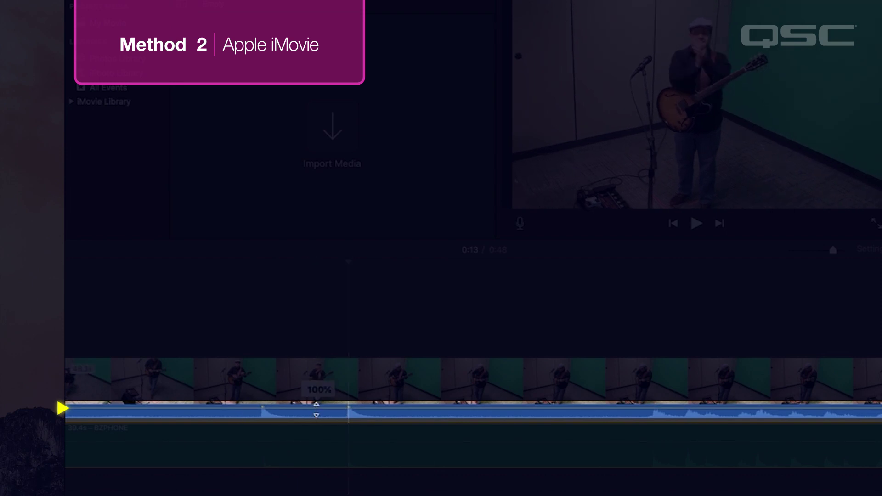
left_click_drag(317, 408, 317, 419)
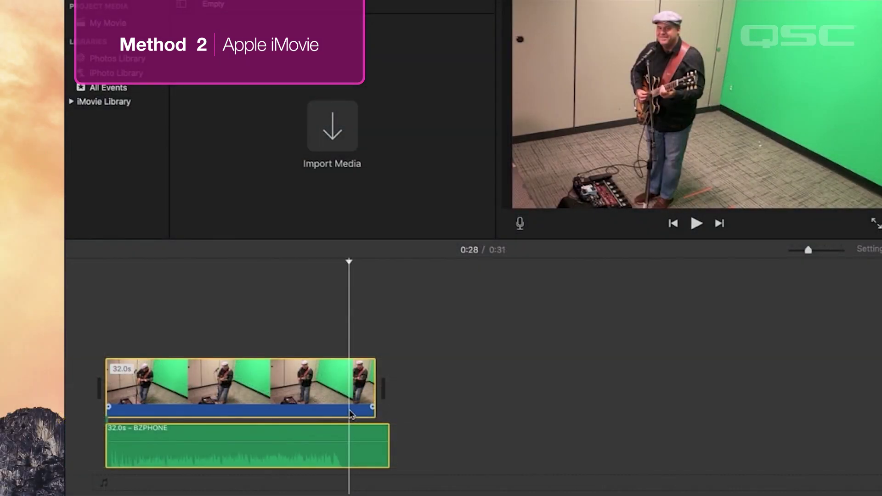
right_click(350, 413)
Trim the clip to the playhead for a 0:28 movie and bring up the Share > File export dialog
left_click(361, 413)
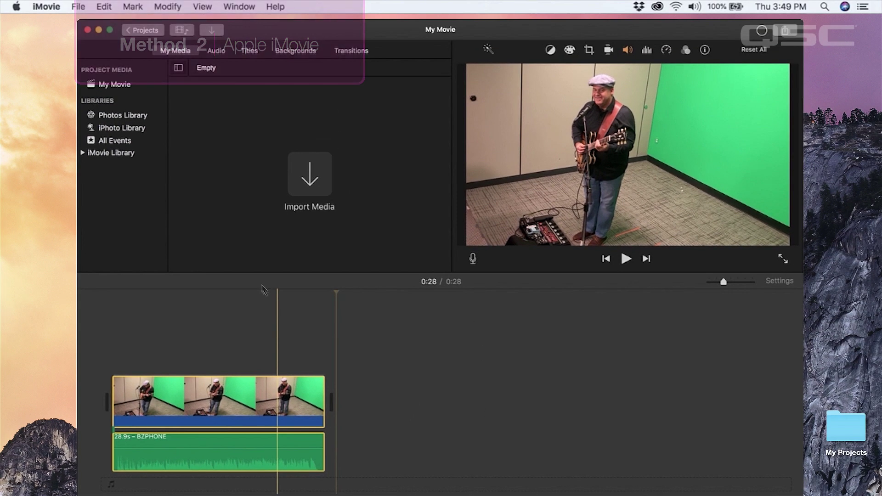
left_click(78, 6)
mouse_move(138, 166)
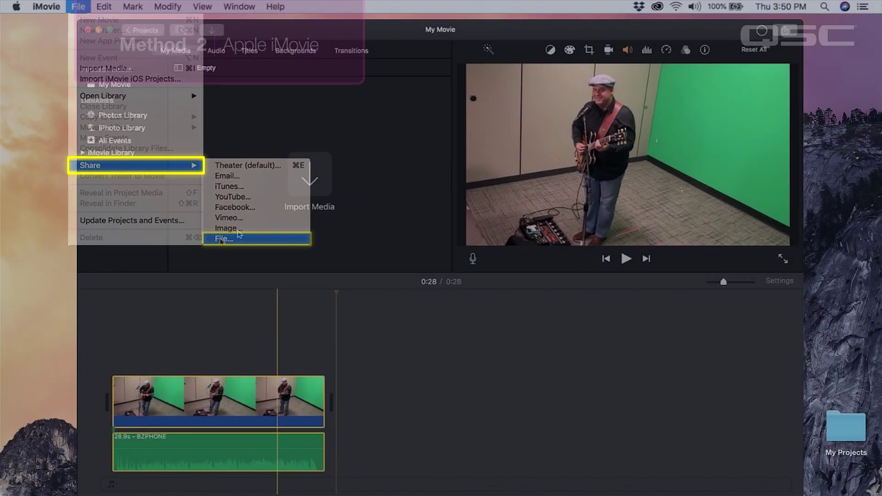
left_click(221, 239)
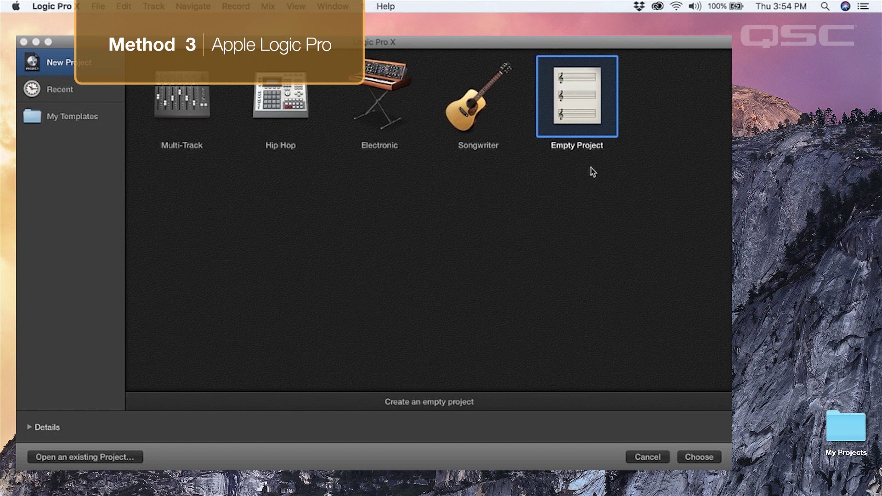
Start an Empty Project with one audio track and import BZPHONE.wav via File > Import > Audio File
left_click(708, 456)
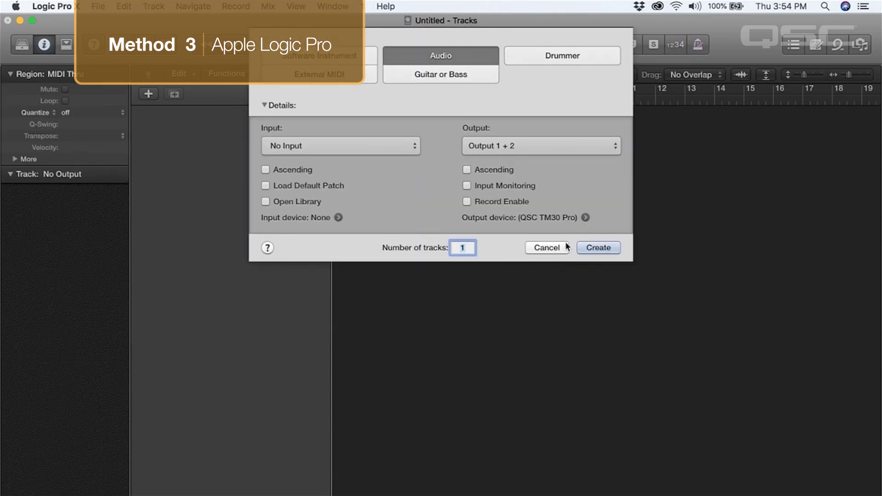
left_click(593, 246)
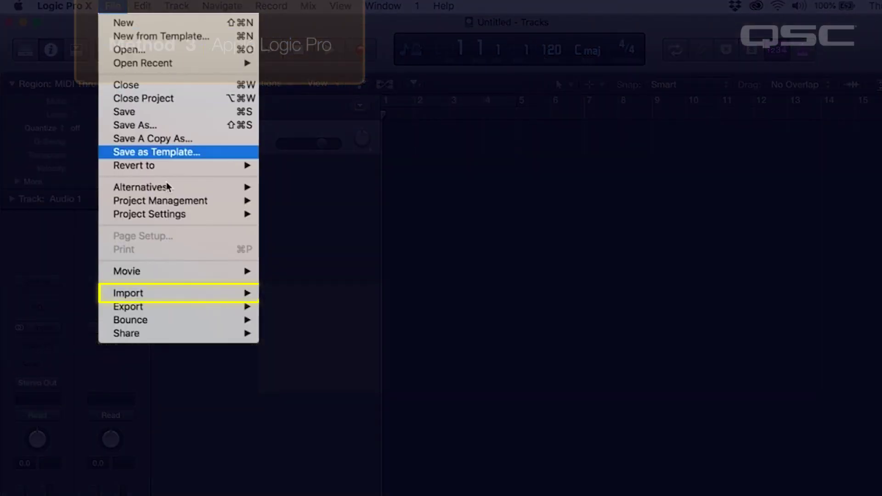
mouse_move(183, 293)
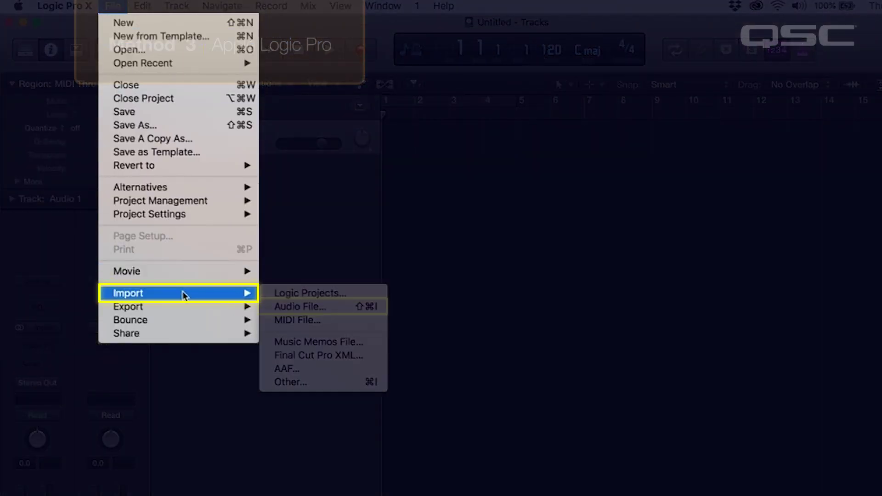
left_click(288, 306)
left_click(315, 93)
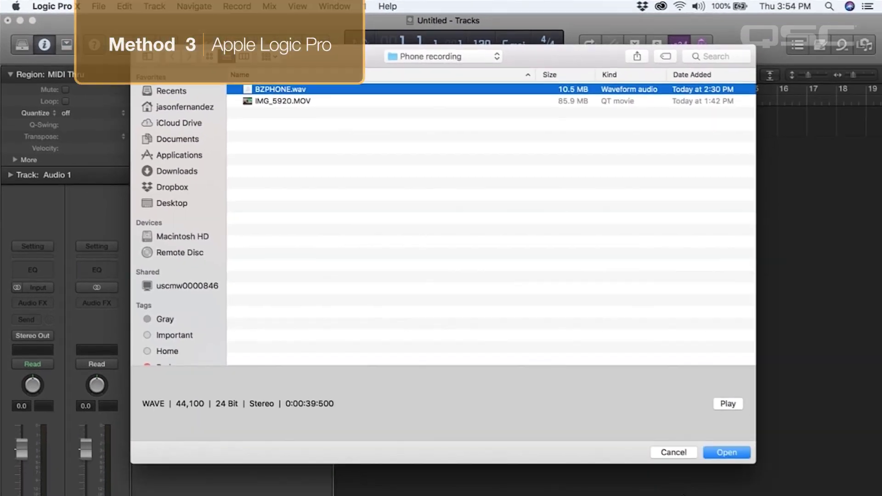
key("Return")
key("super+Left")
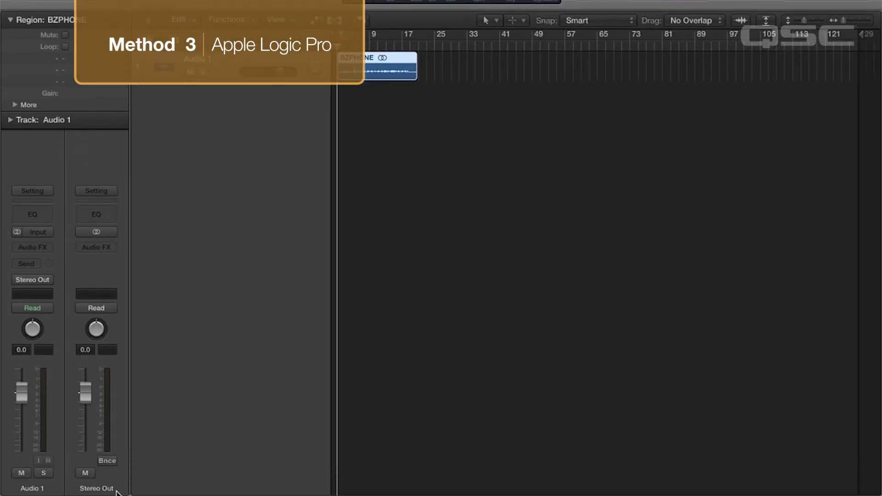
Delete the duplicate BZPHONE.1 region dragged in from Finder at bar 89
mouse_move(117, 494)
left_click(36, 451)
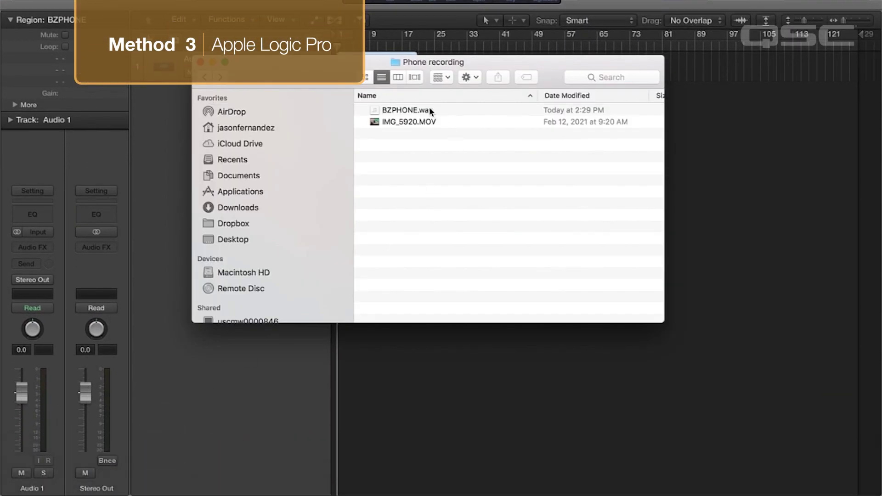
left_click_drag(419, 112, 710, 71)
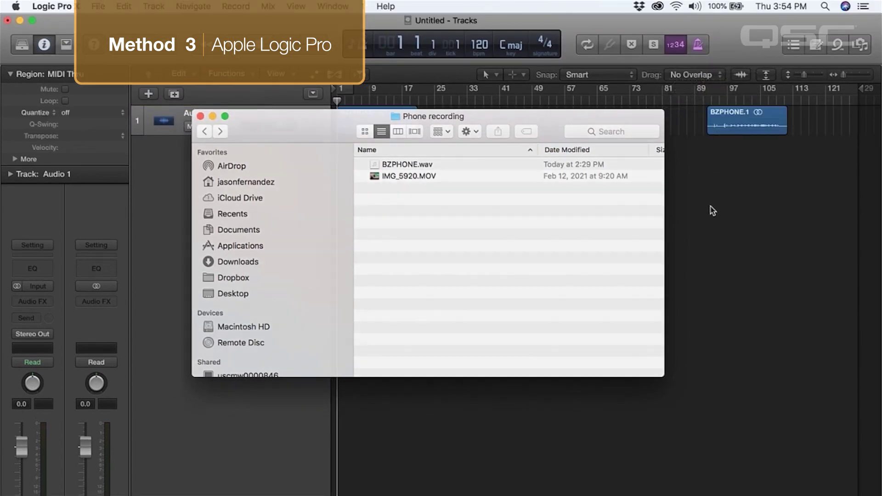
left_click(724, 133)
key("Delete")
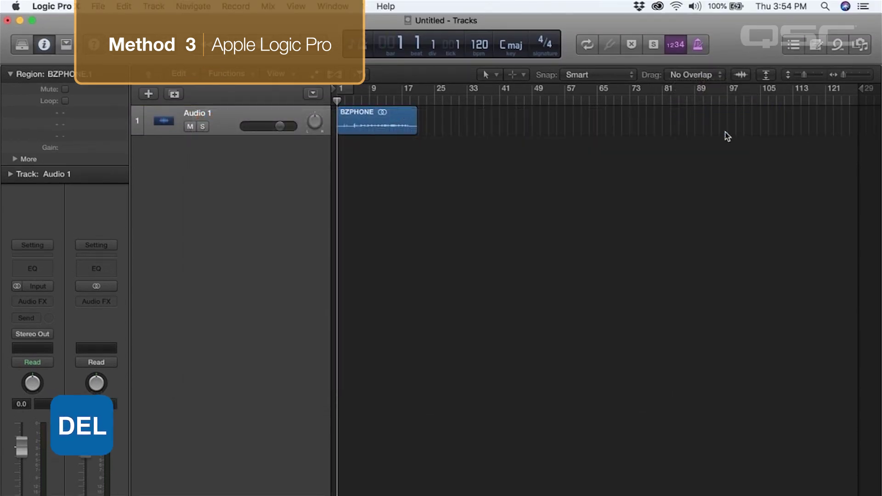
left_click(247, 193)
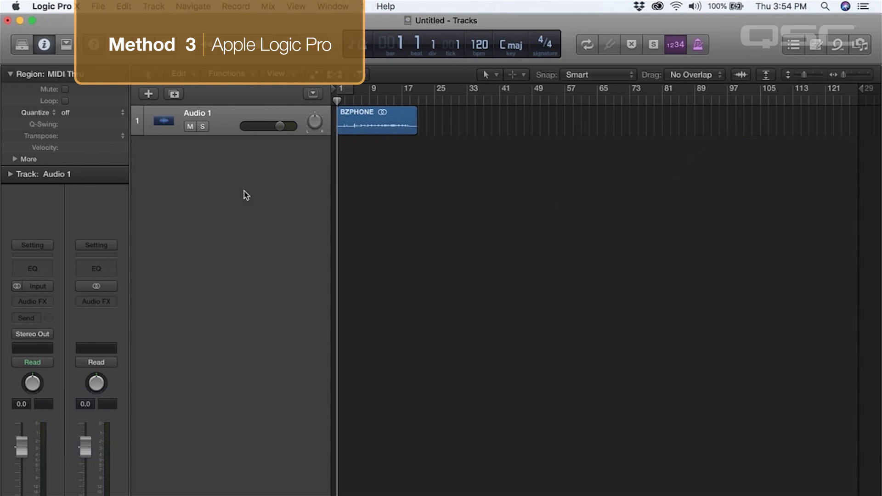
left_click(102, 6)
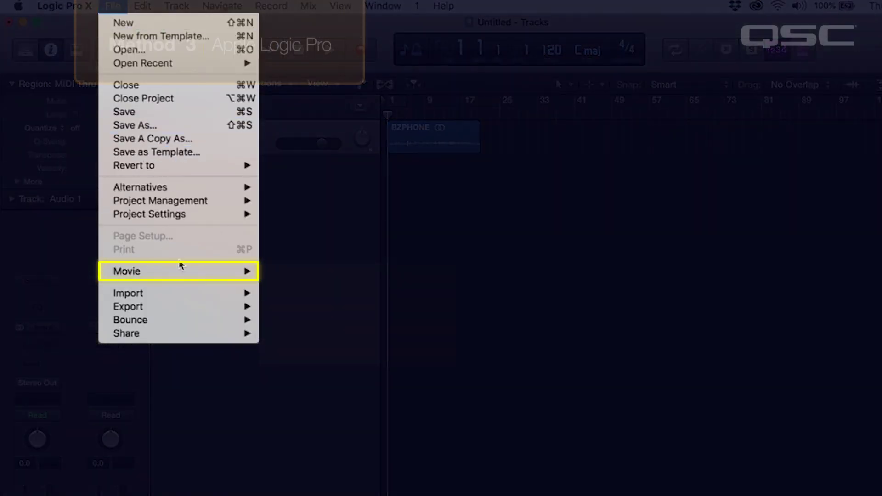
Open IMG_5920.MOV as a movie with its audio extracted, and set the project to 30 fps
mouse_move(171, 249)
left_click(285, 271)
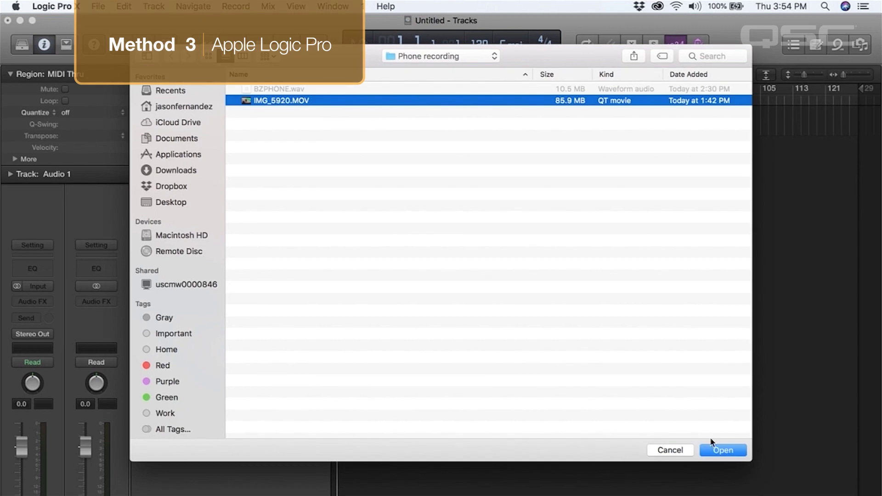
left_click(722, 449)
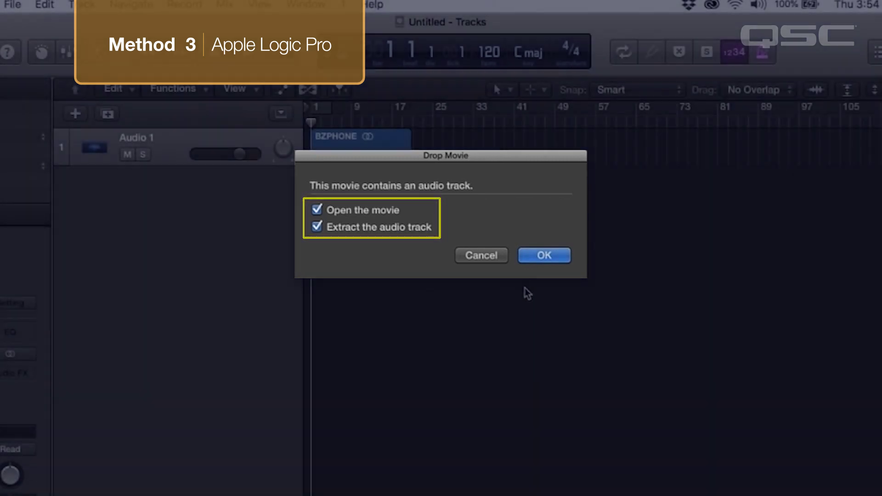
left_click(536, 260)
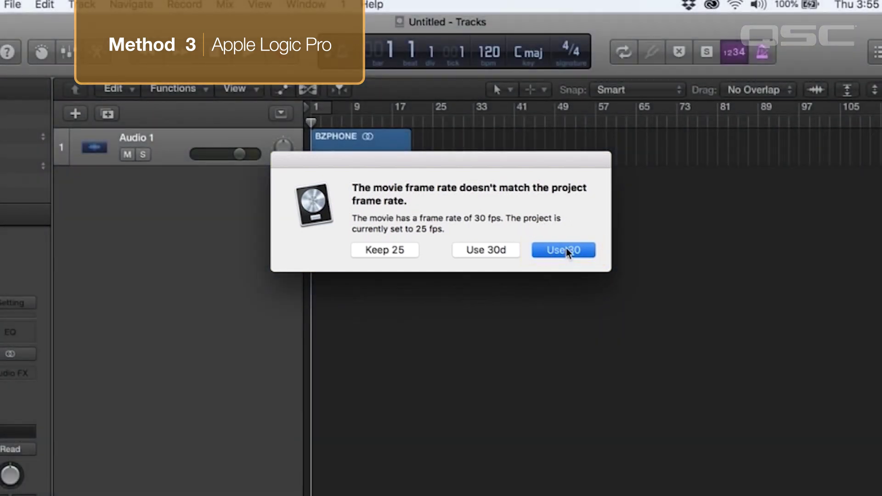
left_click(568, 252)
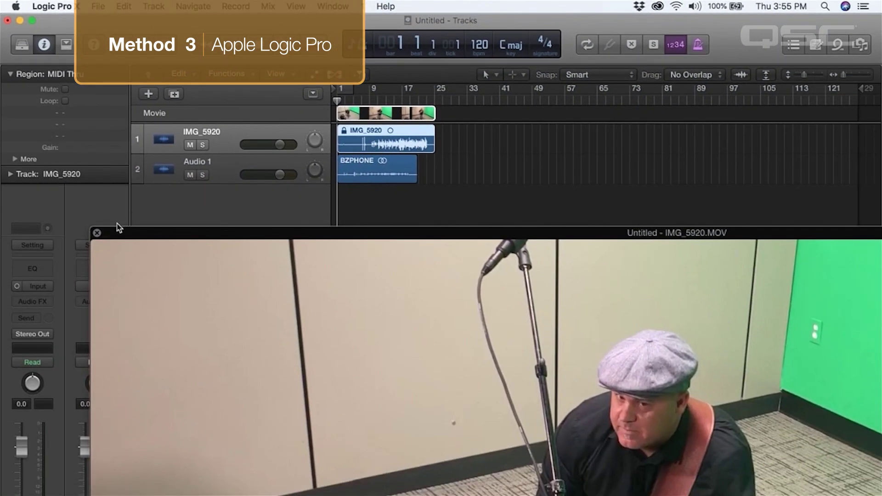
Slide the BZPHONE region to around bar 5, fine-nudge it to match the video, and play to check
left_click(97, 234)
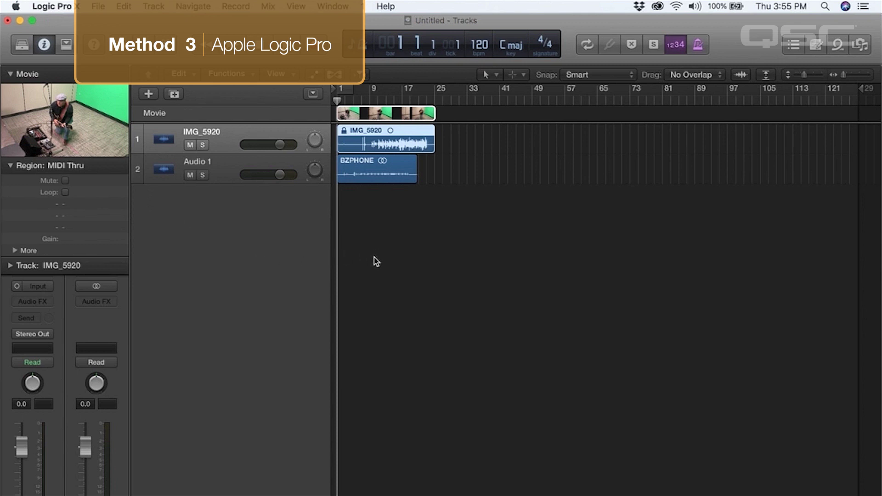
left_click(372, 200, "ctrl+alt")
left_click(373, 200, "ctrl+alt")
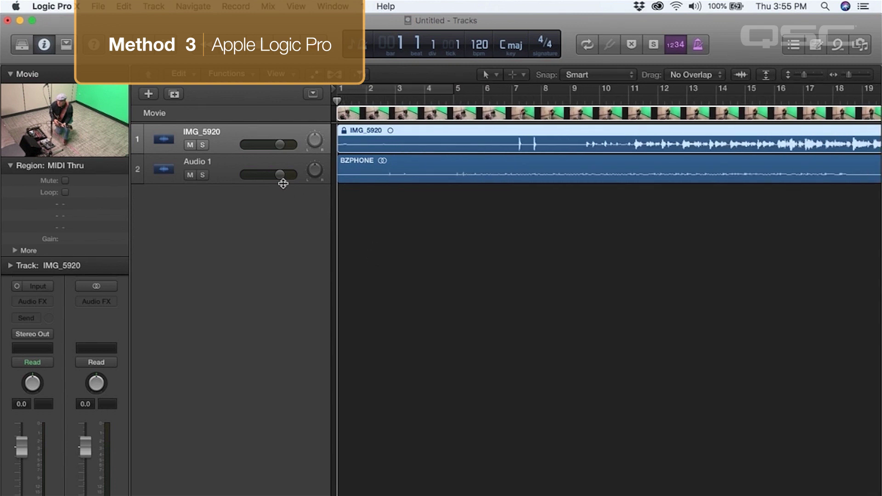
left_click_drag(283, 183, 282, 233)
left_click_drag(450, 168, 525, 167)
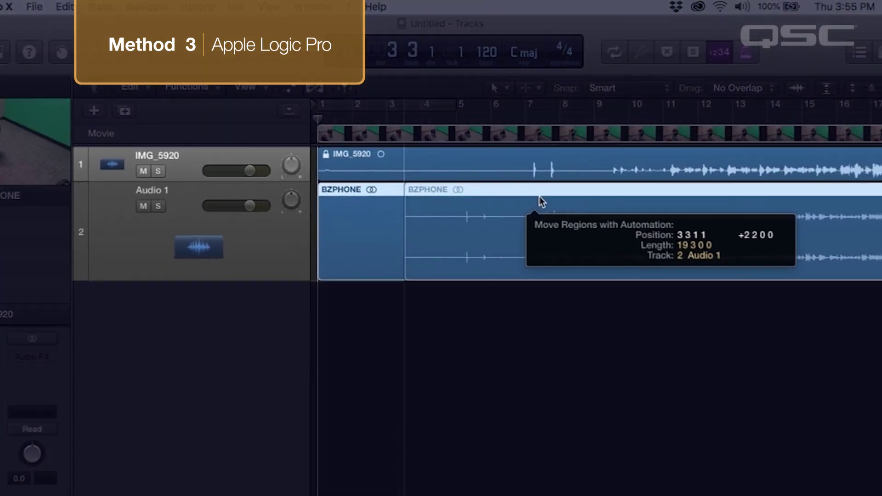
left_click_drag(539, 198, 610, 204)
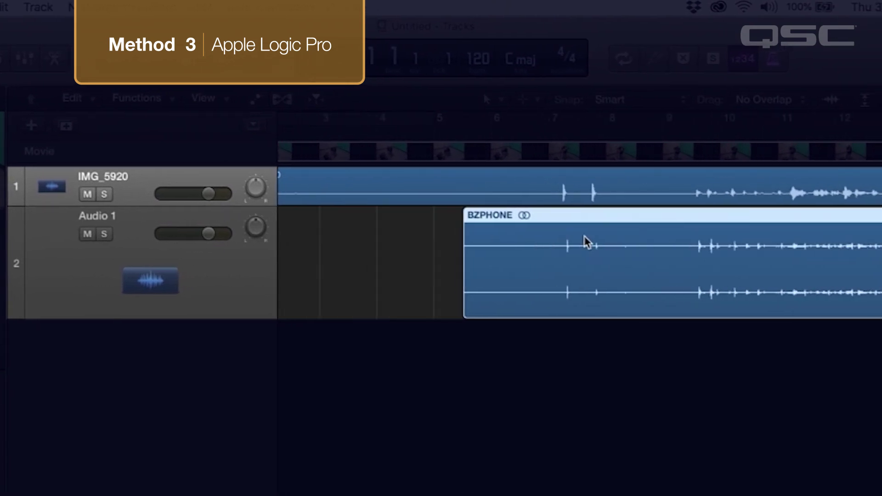
key("super+Right")
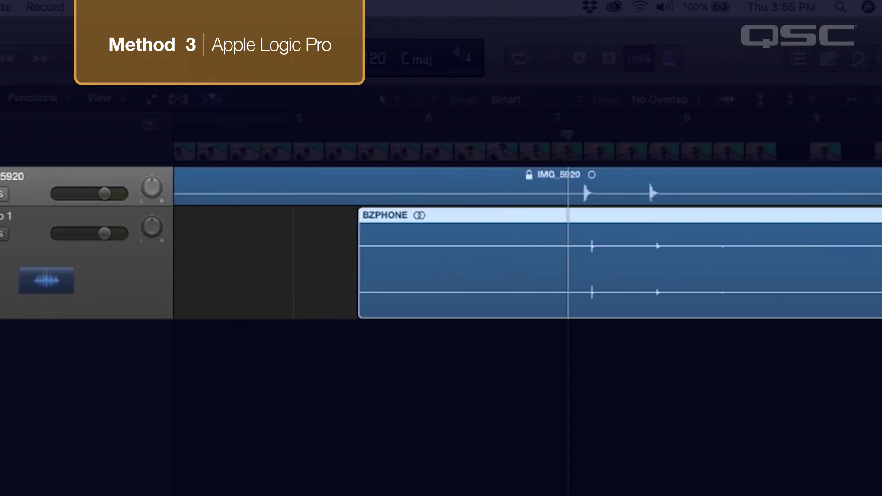
key("super+Right")
key("super+Right")
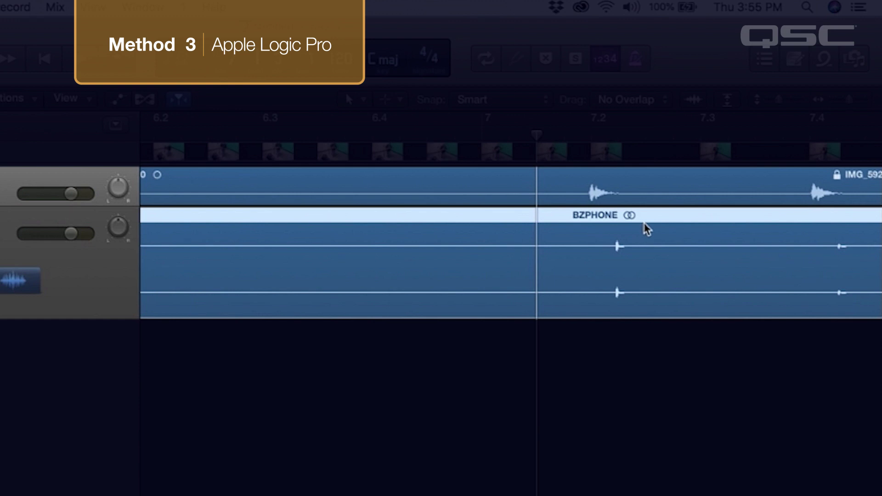
left_click_drag(645, 229, 629, 229)
key("space")
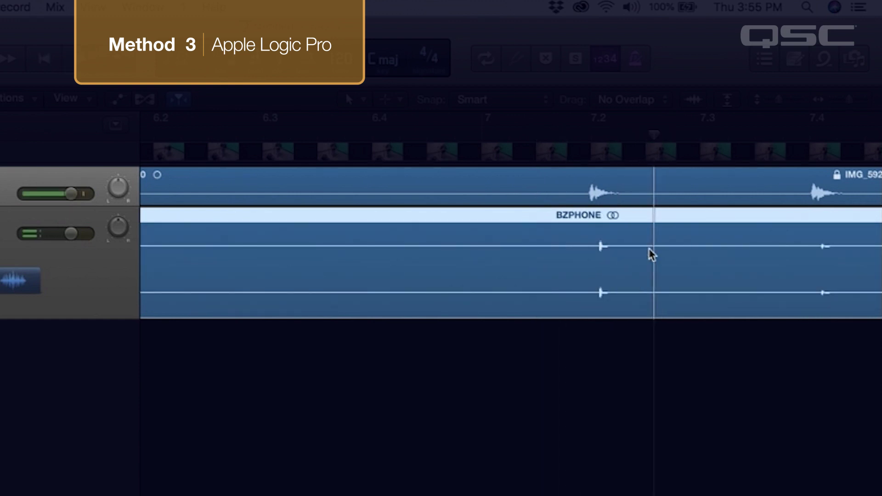
Mute the IMG_5920 audio track and delete its region
key("super+Left")
key("super+Left")
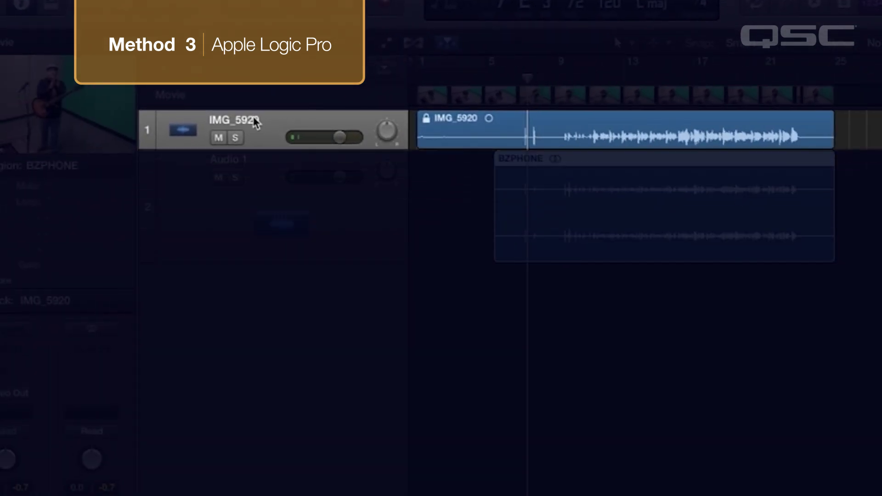
left_click(217, 138)
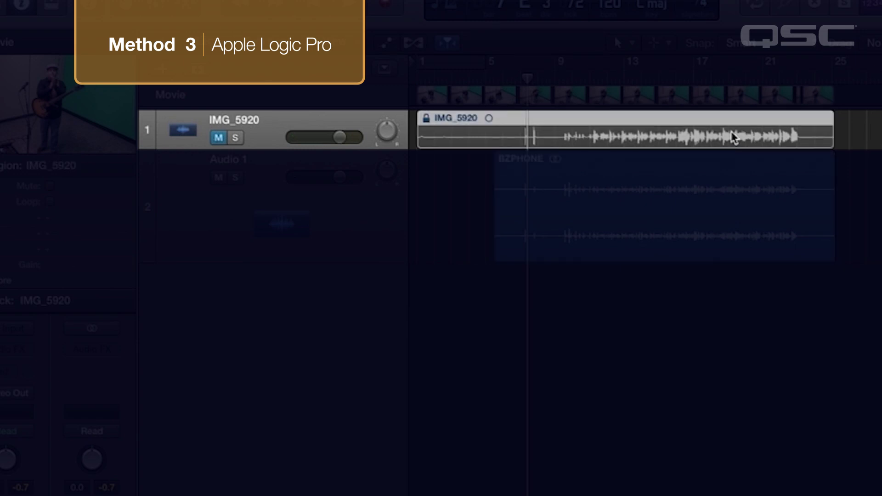
key("Delete")
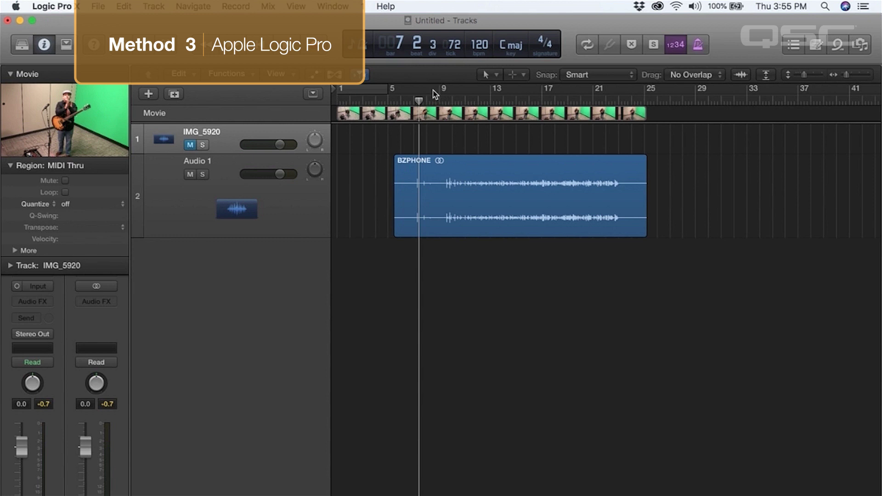
Turn on Cycle and set a 15-bar cycle range starting at bar 9
left_click(437, 93)
left_click_drag(437, 94, 679, 95)
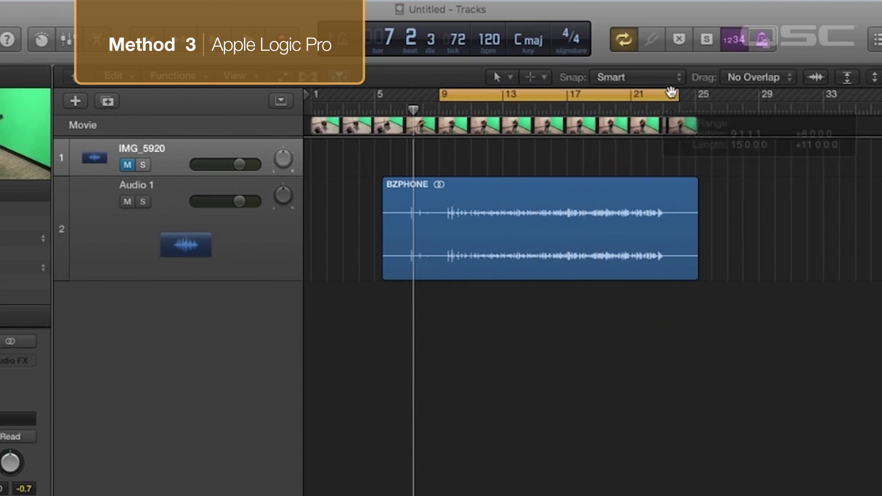
key("super+Right")
key("super+Right")
key("super+Right")
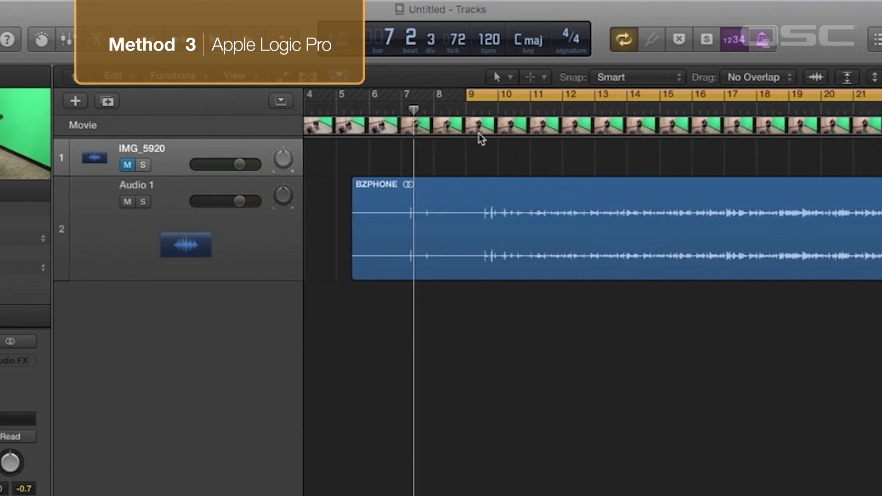
scroll(610, 161, "right", 5)
left_click_drag(733, 102, 716, 103)
key("super+Left")
key("super+Left")
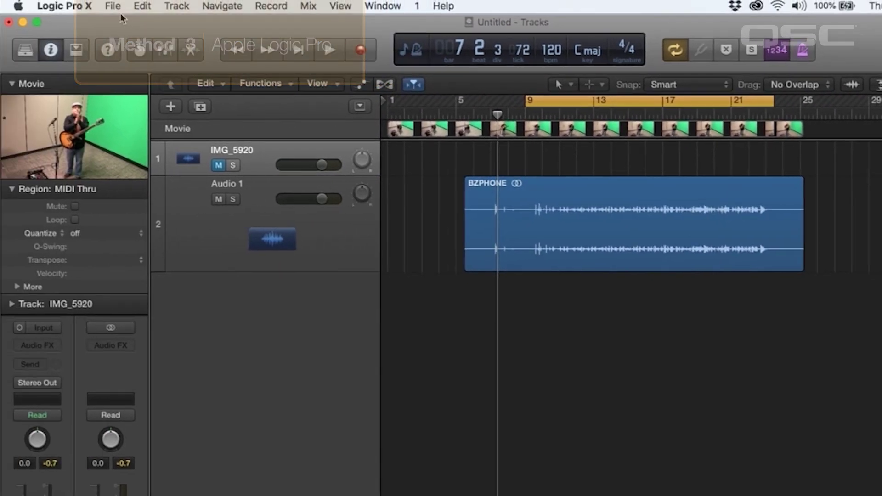
Start File > Movie > Export Audio to Movie, naming it Phone recording final
left_click(111, 7)
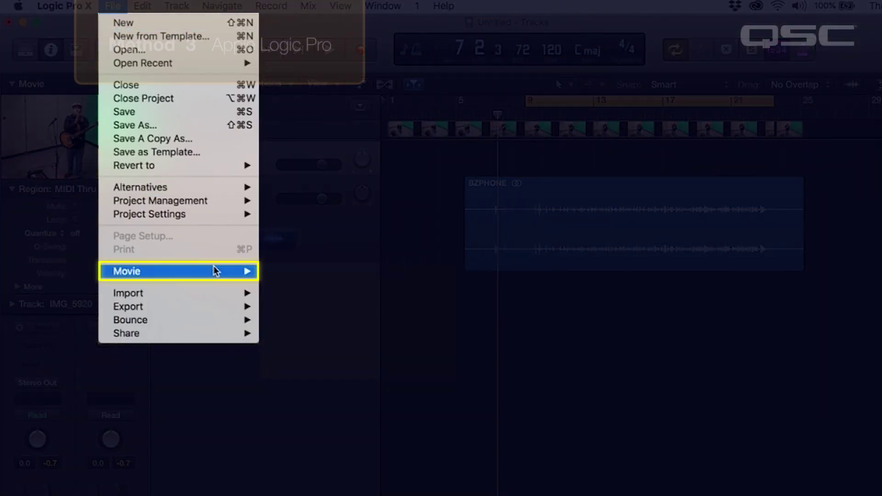
mouse_move(215, 272)
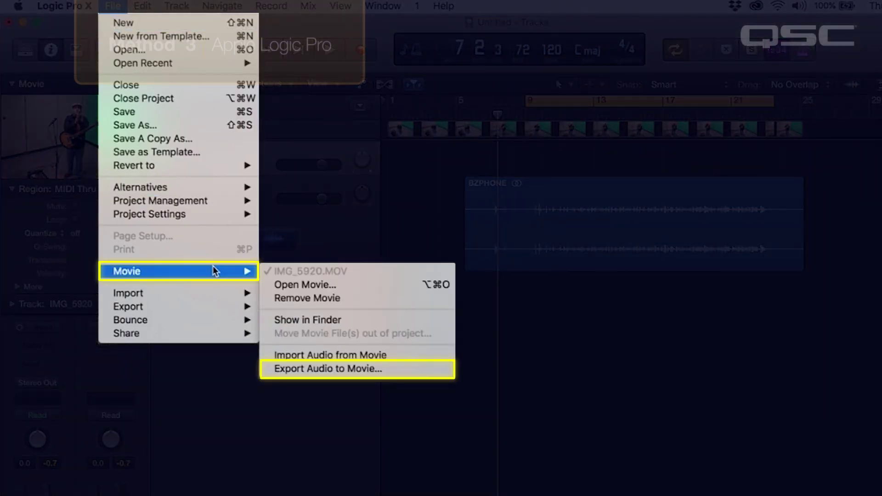
left_click(311, 367)
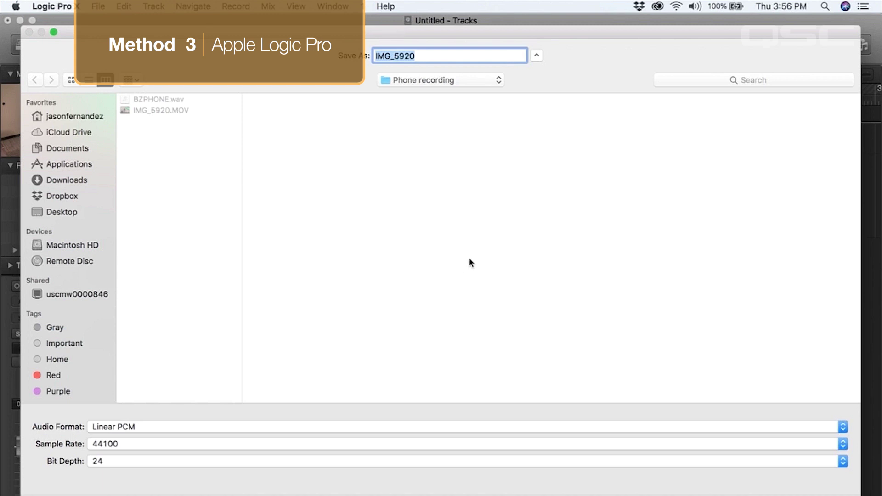
type("Pho")
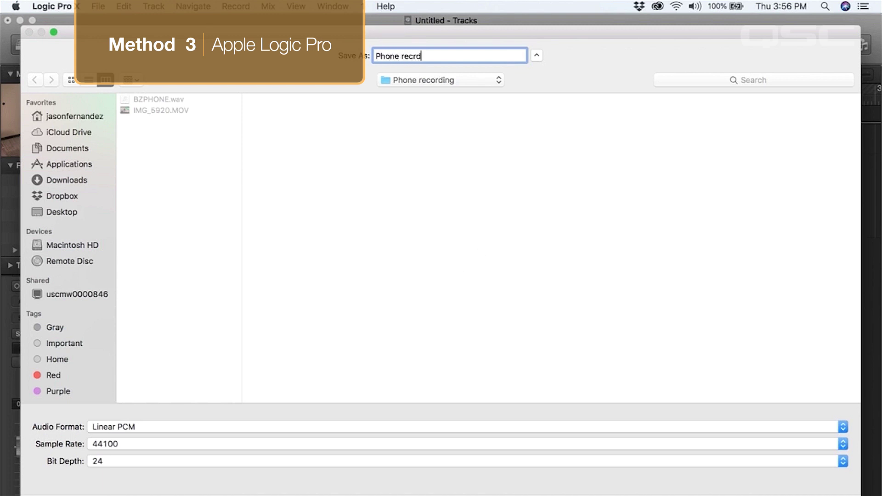
type("ne recording final")
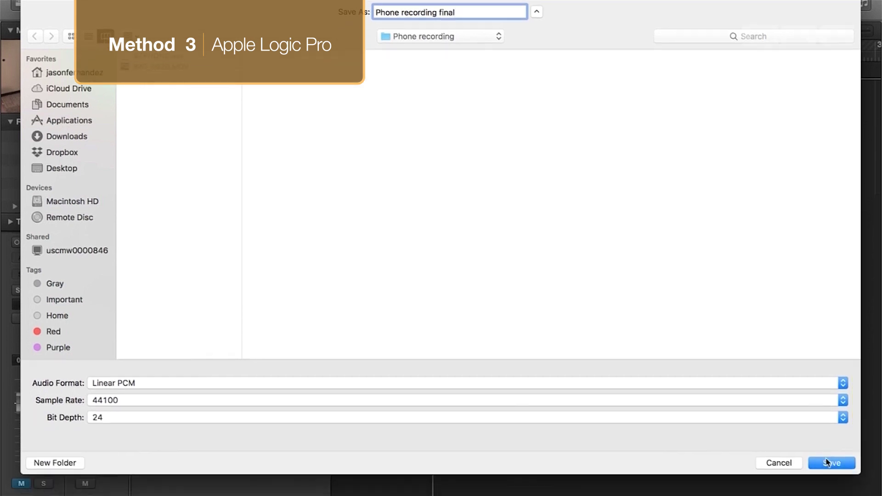
Export Phone recording final.mov with the phone's original aac sound track disabled
left_click(831, 460)
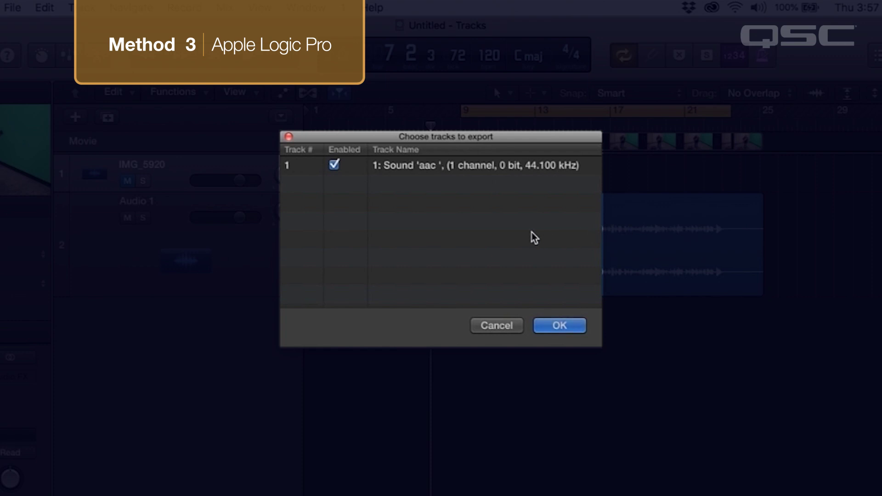
left_click(336, 168)
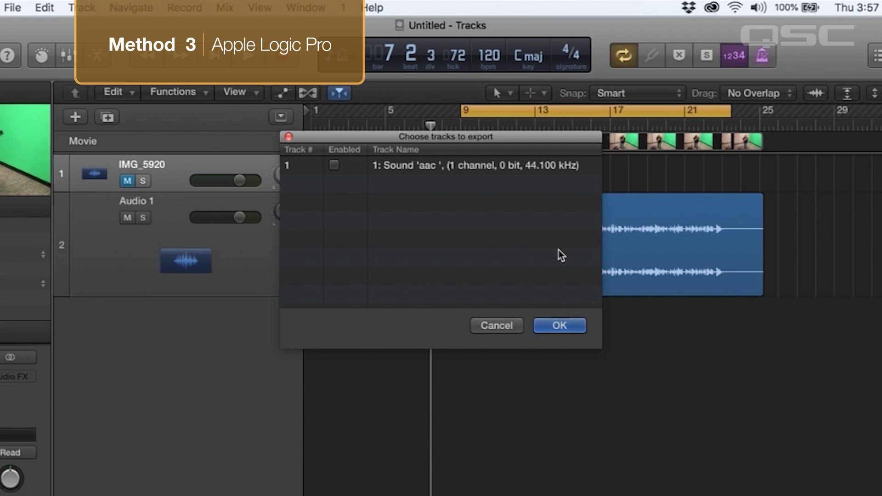
left_click(560, 326)
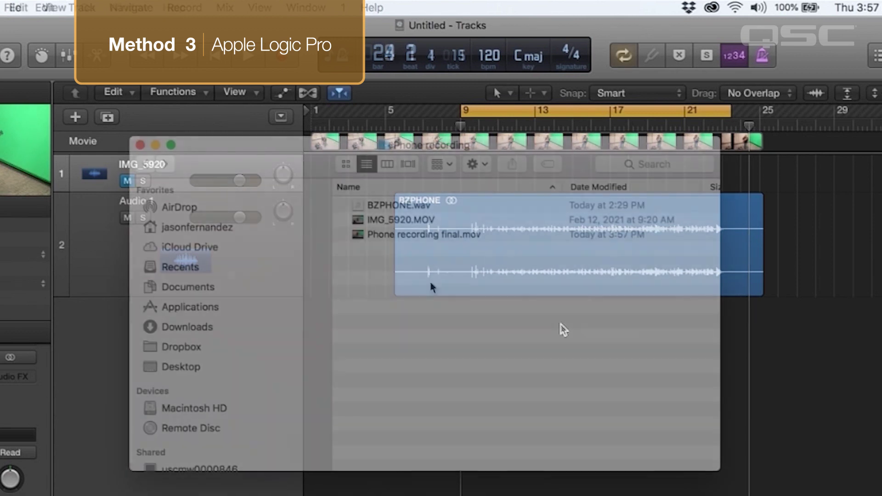
Scroll the Finder list to check Phone recording final.mov's 54.4 MB size and QuickTime kind
scroll(423, 282, "right", 5)
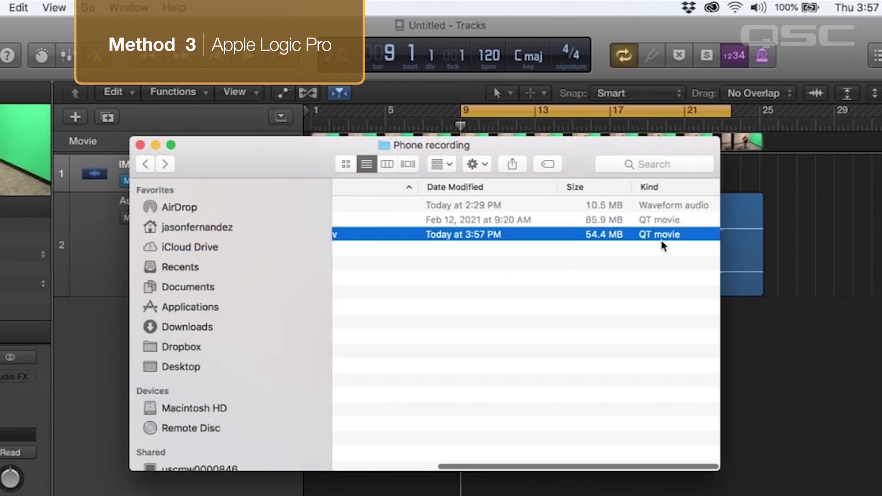
scroll(667, 241, "left", 5)
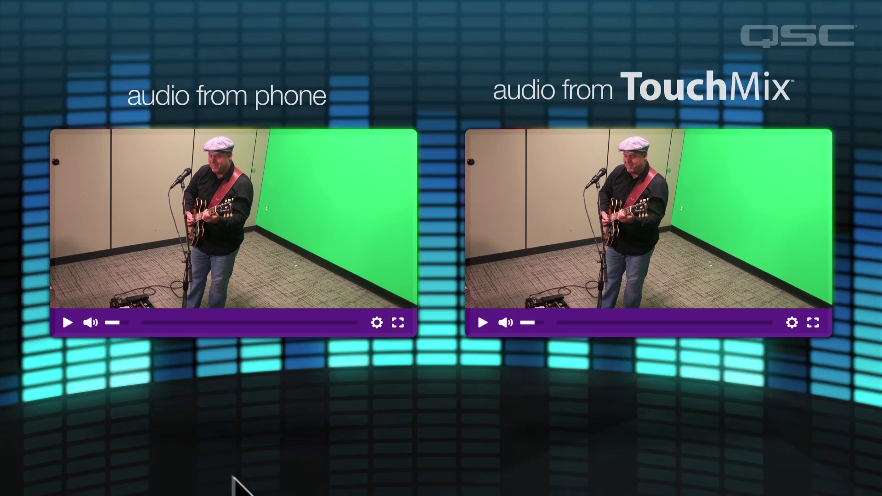
Start playback of the 'audio from phone' copy in the comparison graphic
left_click(67, 322)
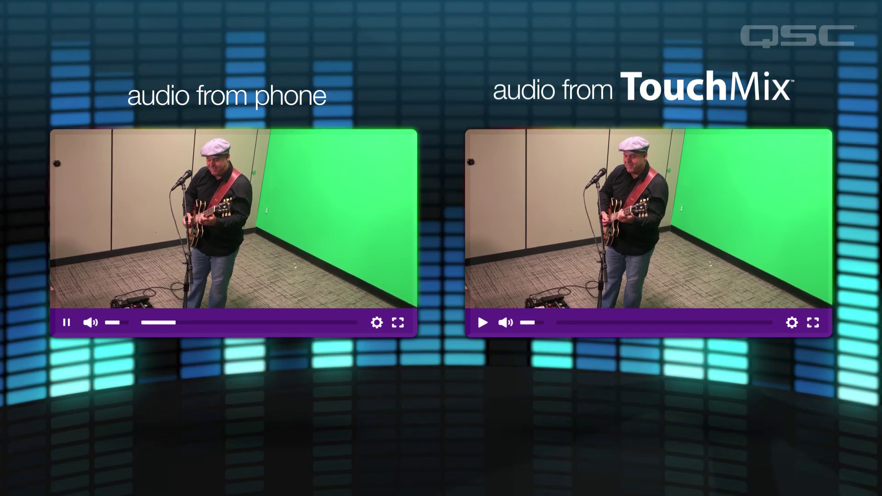